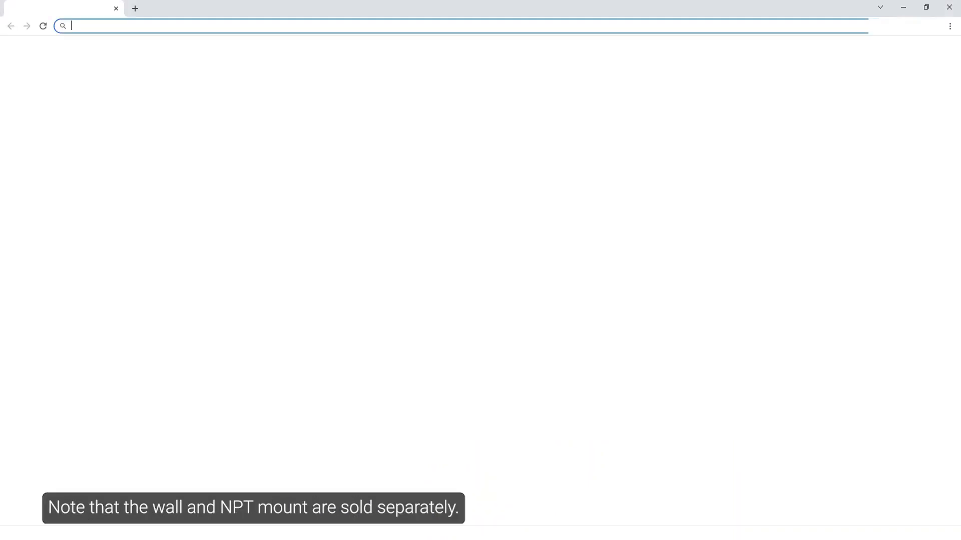
- Load avigilon.com in Chrome and look over the Products and Solutions menus
{"action": "type", "text": "avig"}
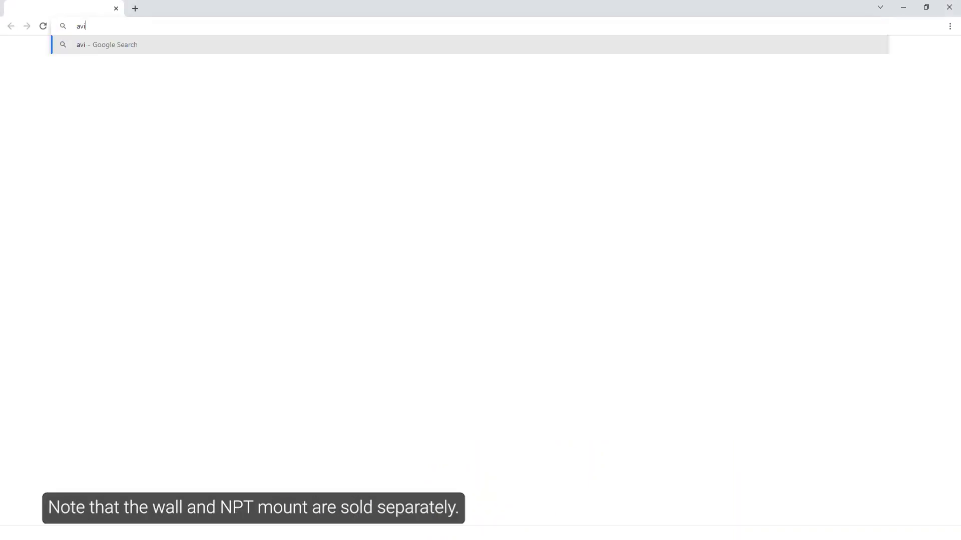
{"action": "type", "text": "ilon.com"}
{"action": "key", "text": "Return"}
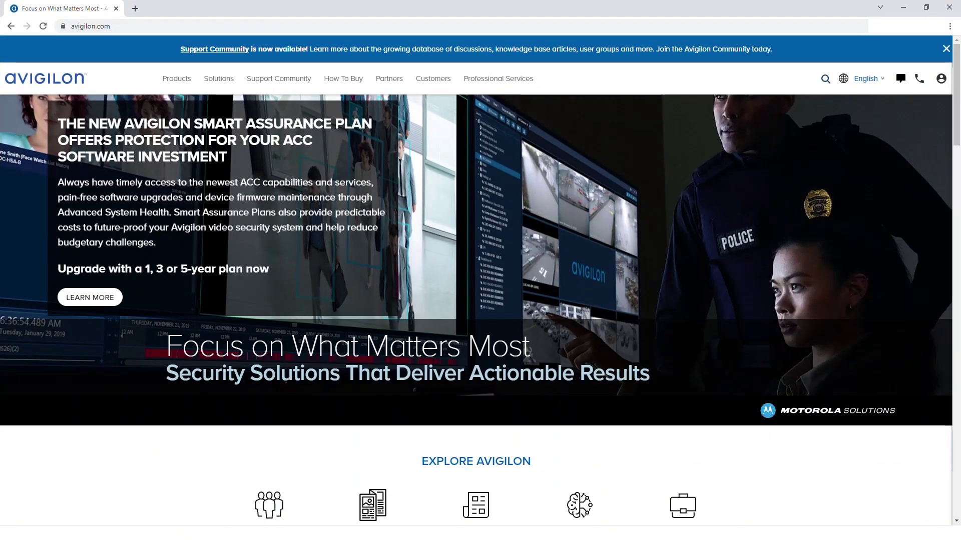
{"action": "mouse_move", "coordinate": [468, 231]}
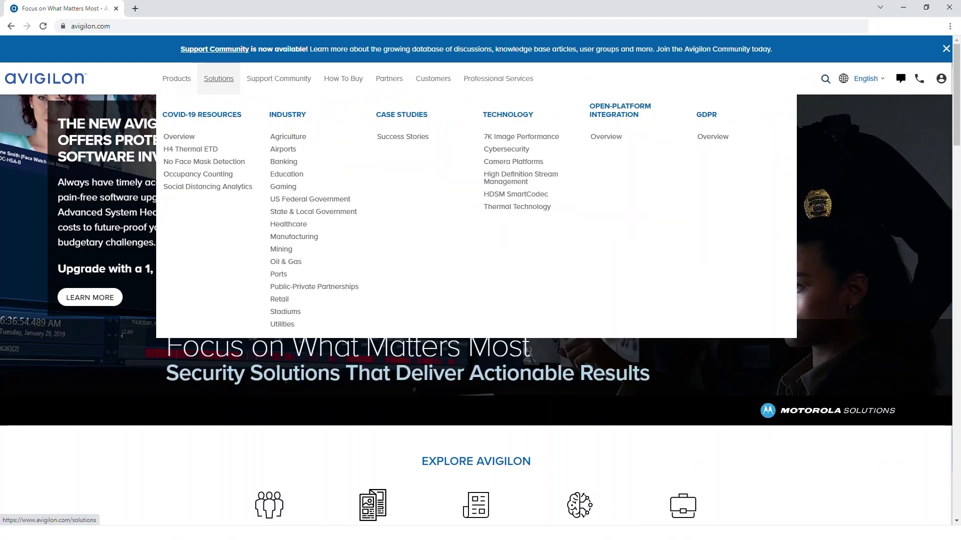
{"action": "mouse_move", "coordinate": [278, 79]}
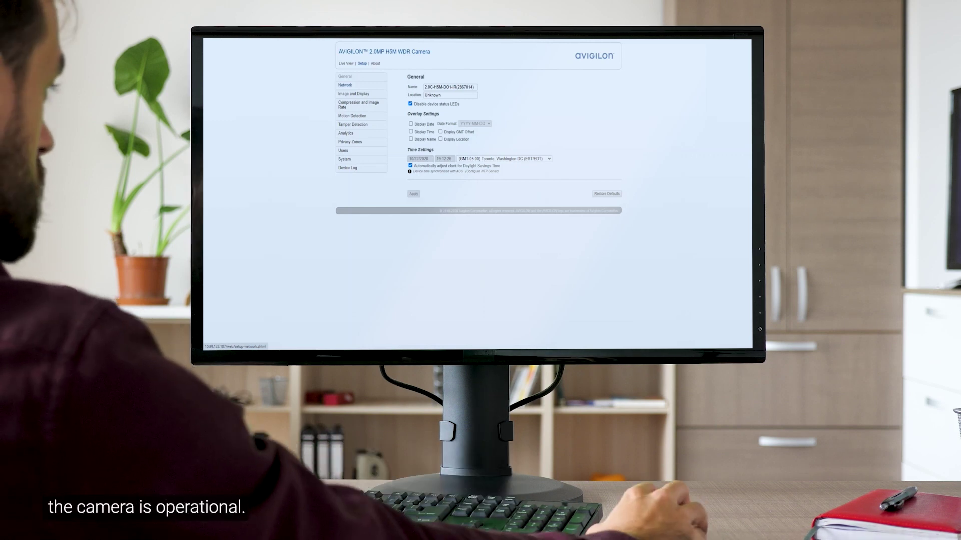
- Open the camera's Network settings, then enter the camera address 169.254.1.1 in a new tab
{"action": "left_click", "coordinate": [345, 85]}
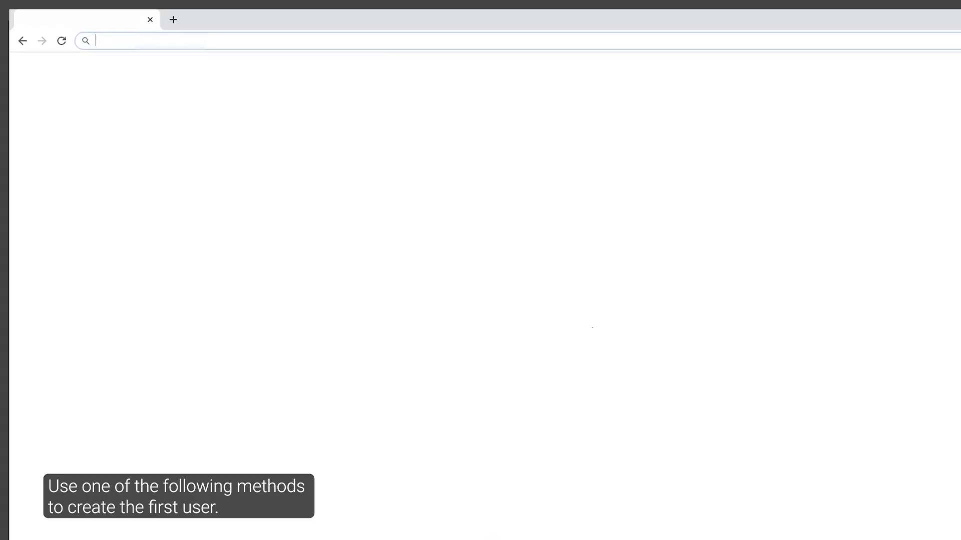
{"action": "type", "text": "16"}
{"action": "type", "text": "9"}
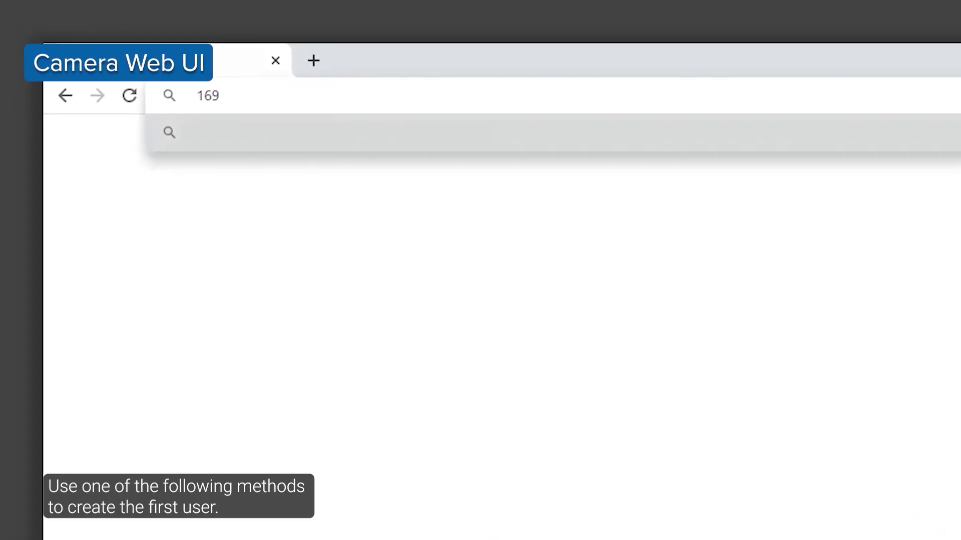
{"action": "type", "text": ".2"}
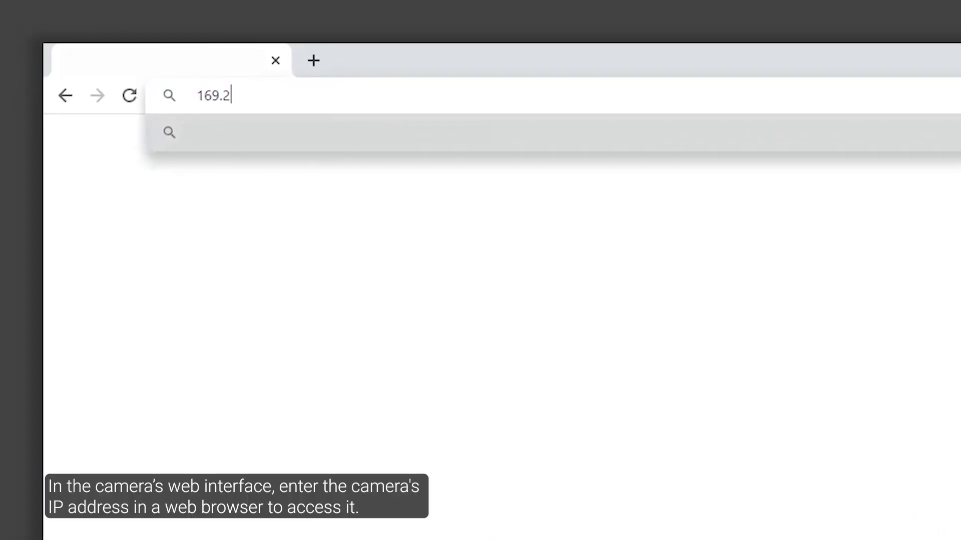
{"action": "type", "text": "54.1.1"}
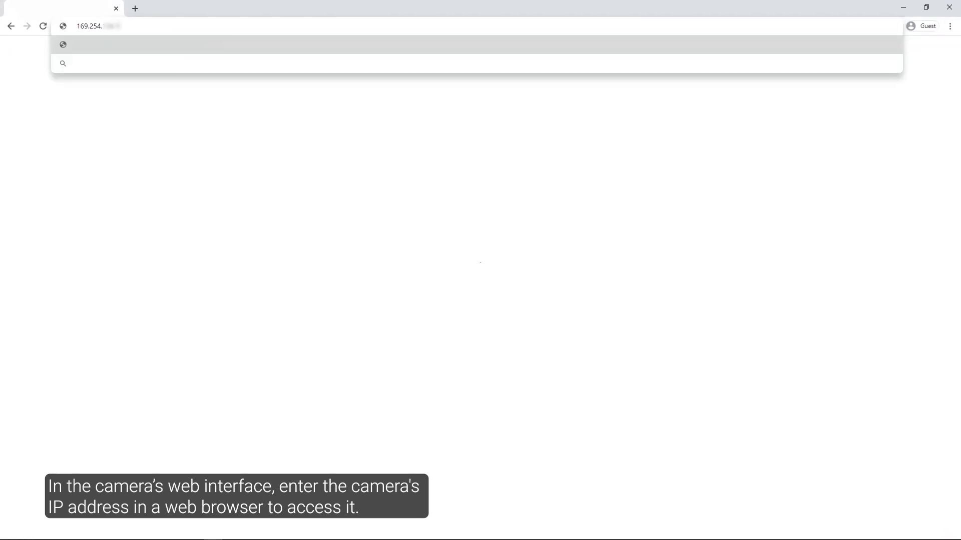
- Load the camera page and add user 'admin' with a confirmed password in the Administrator group
{"action": "key", "text": "Return"}
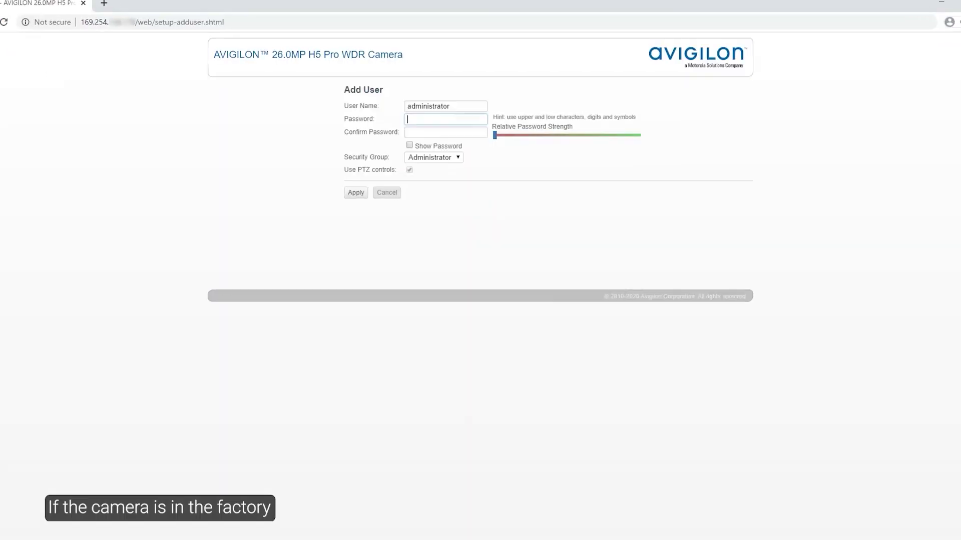
{"action": "type", "text": "adm"}
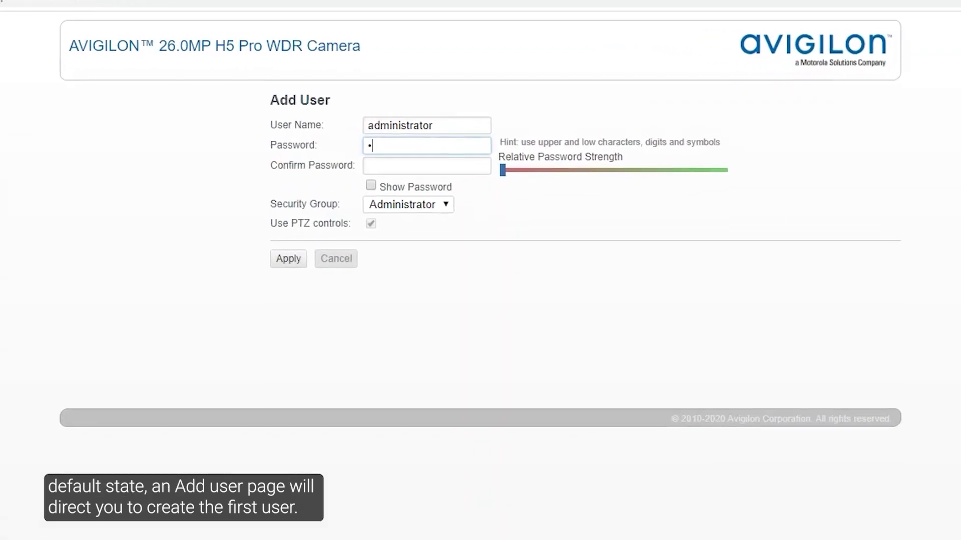
{"action": "type", "text": "in"}
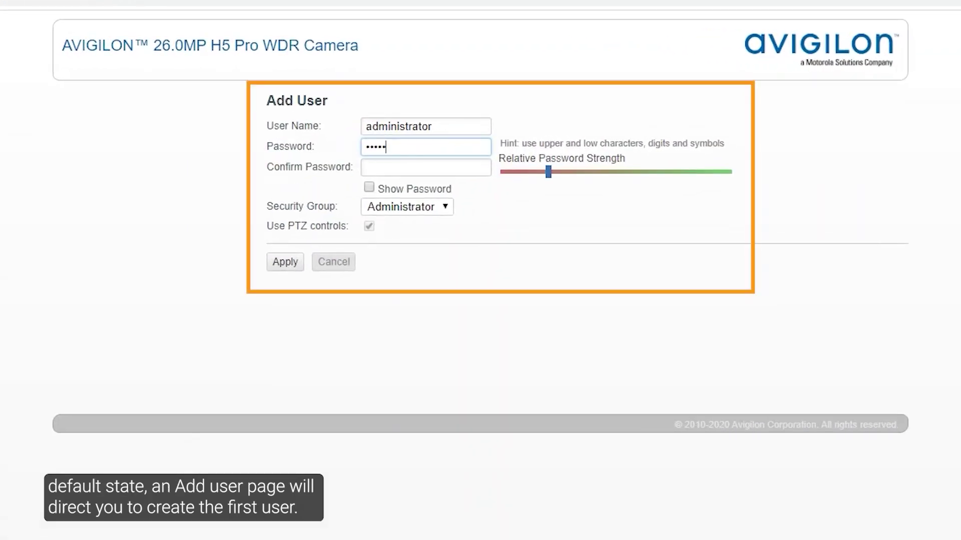
{"action": "left_click", "coordinate": [425, 168]}
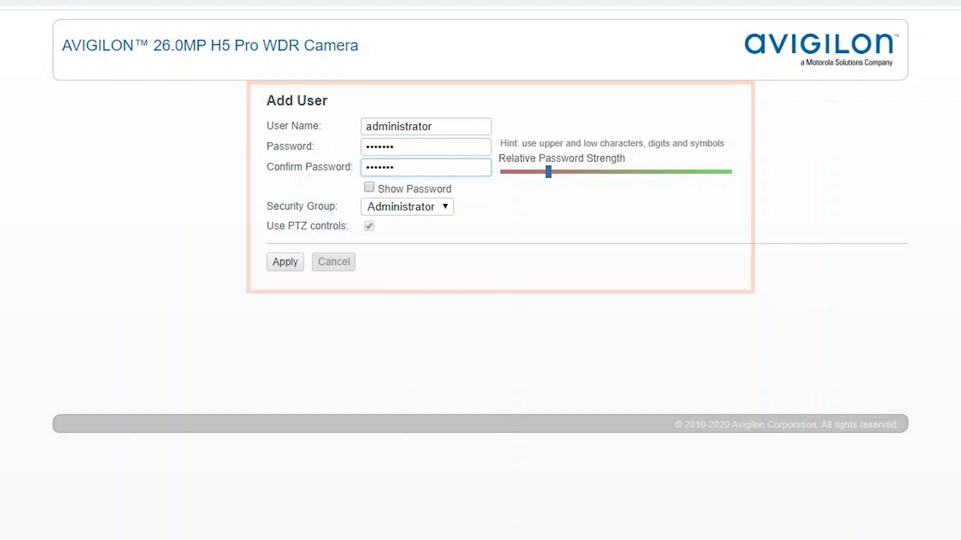
{"action": "left_click", "coordinate": [407, 206]}
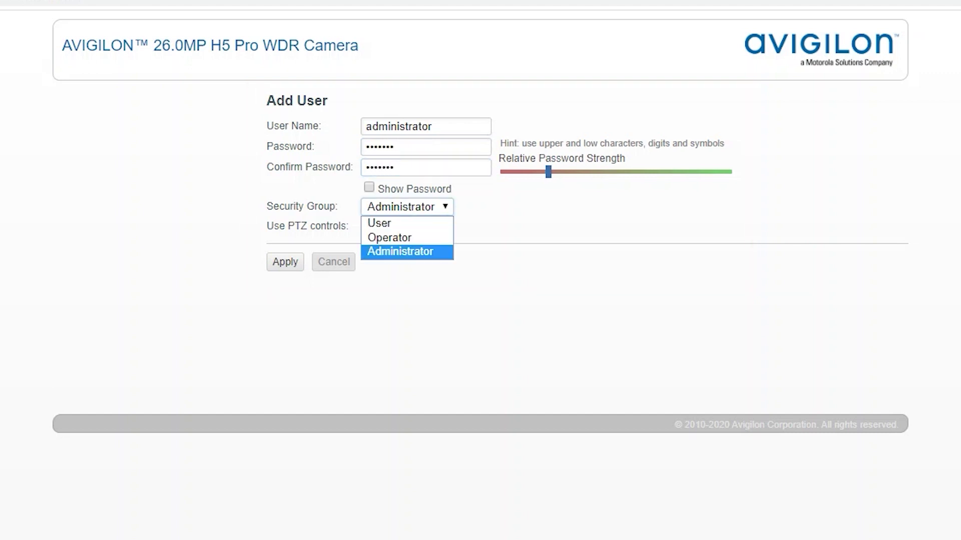
{"action": "key", "text": "Return"}
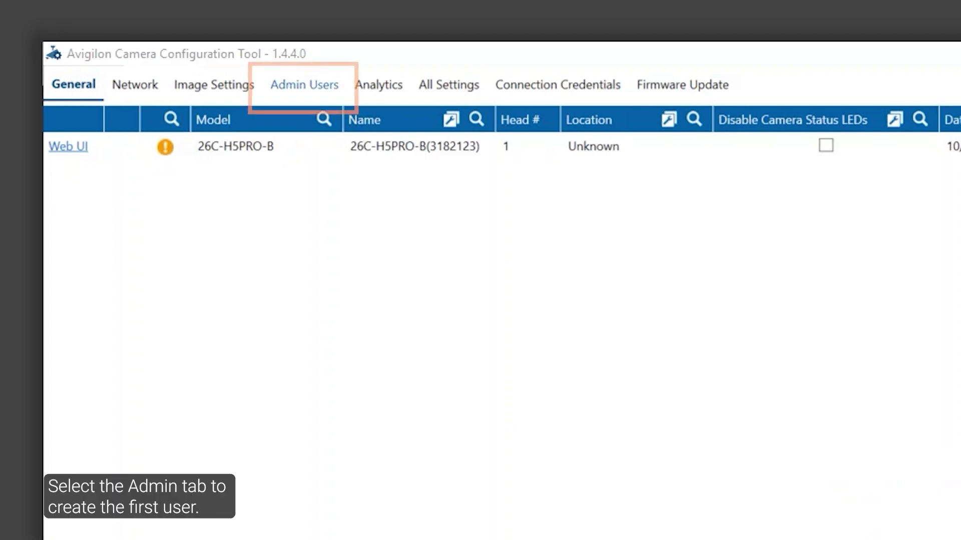
- Set the 26C-H5PRO-B camera's admin user name to 'Admin' and enter its admin password
{"action": "left_click", "coordinate": [304, 85]}
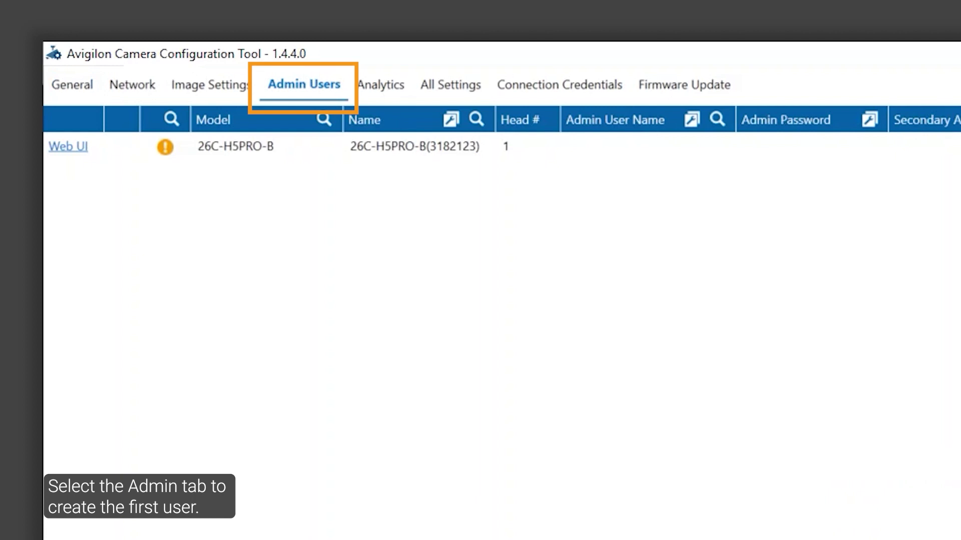
{"action": "left_click", "coordinate": [648, 147]}
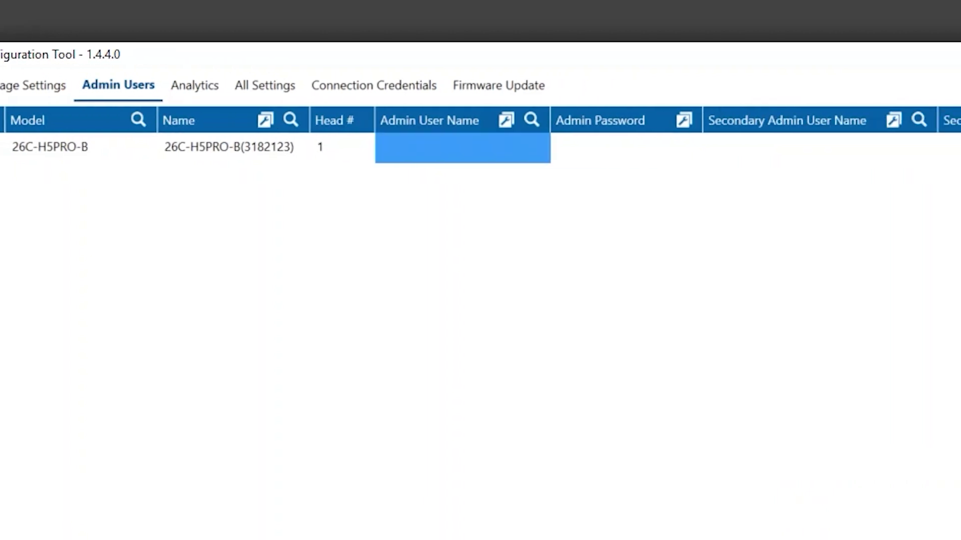
{"action": "type", "text": "Admin"}
{"action": "key", "text": "Tab"}
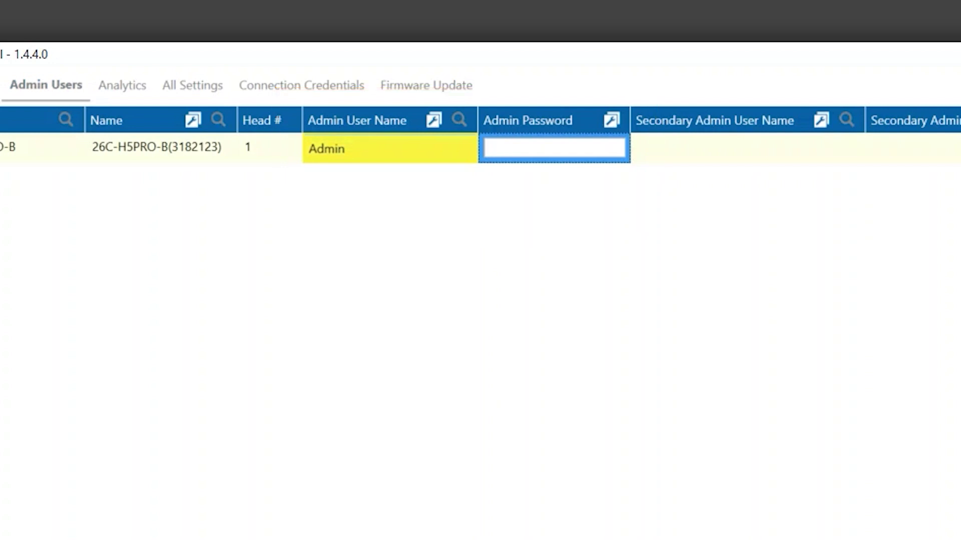
{"action": "type", "text": "********"}
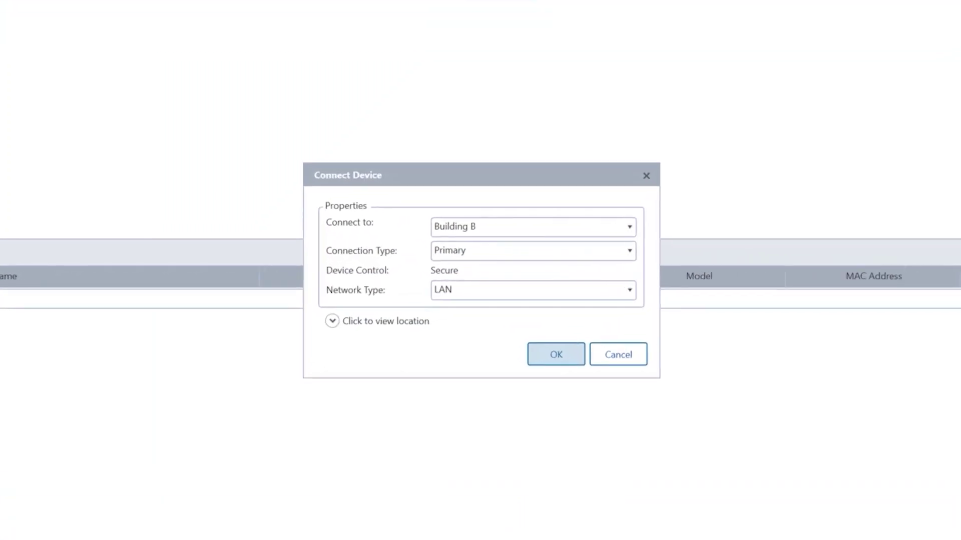
- Connect 26C-H5PRO-B to Building B and authenticate with user name 'admin' and its password
{"action": "key", "text": "Return"}
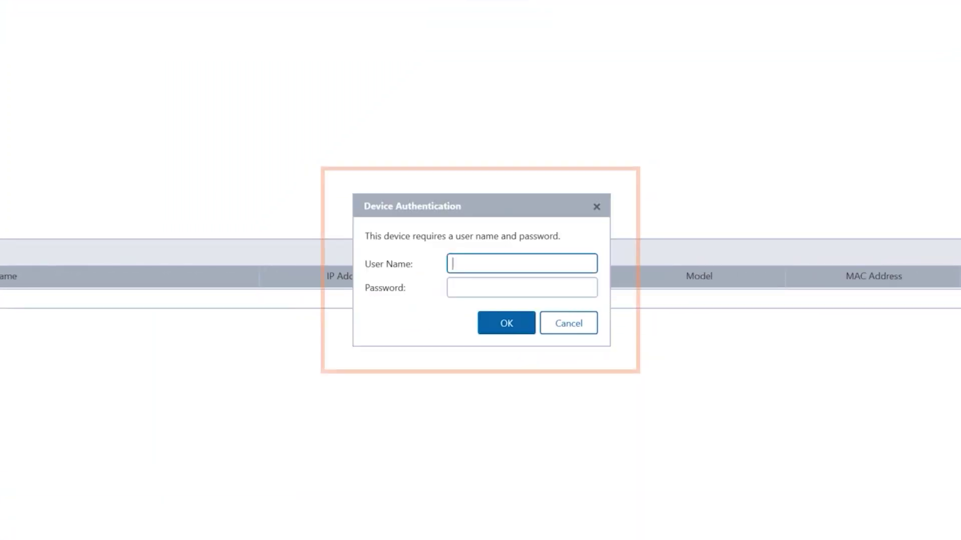
{"action": "type", "text": "admin"}
{"action": "key", "text": "Tab"}
{"action": "type", "text": "a"}
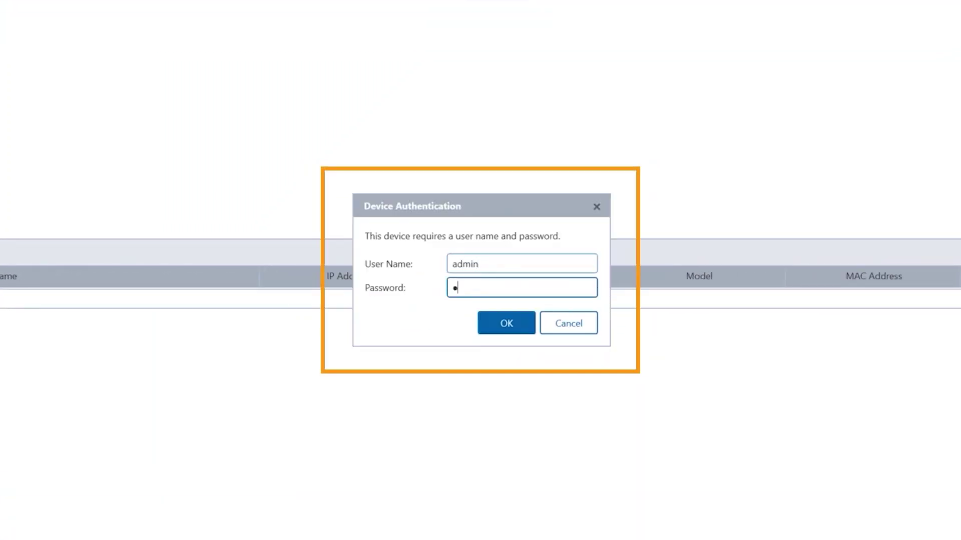
{"action": "type", "text": "dmin"}
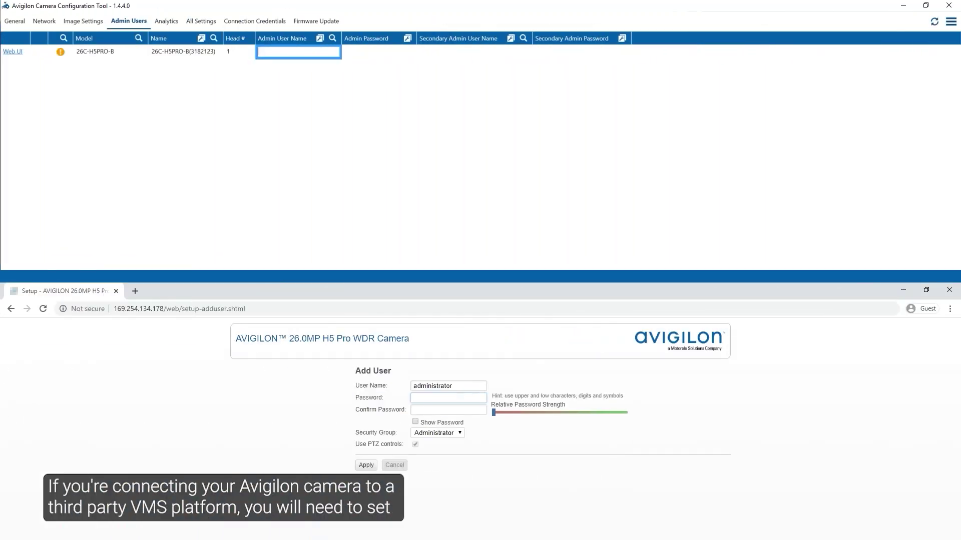
- Enter 'Adm' as the admin user name and type the admin password
{"action": "type", "text": "Admin"}
{"action": "key", "text": "Tab"}
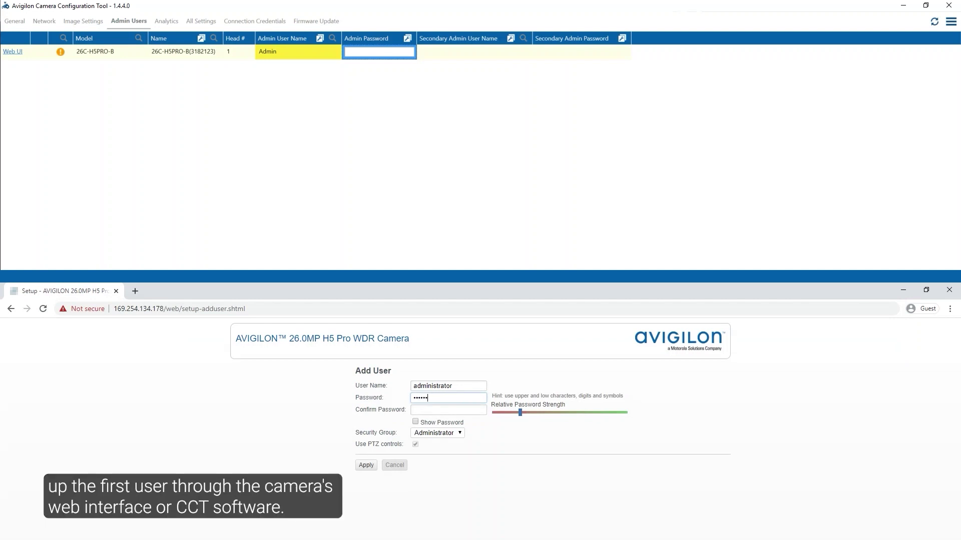
{"action": "key", "text": "Tab"}
{"action": "type", "text": "Adm"}
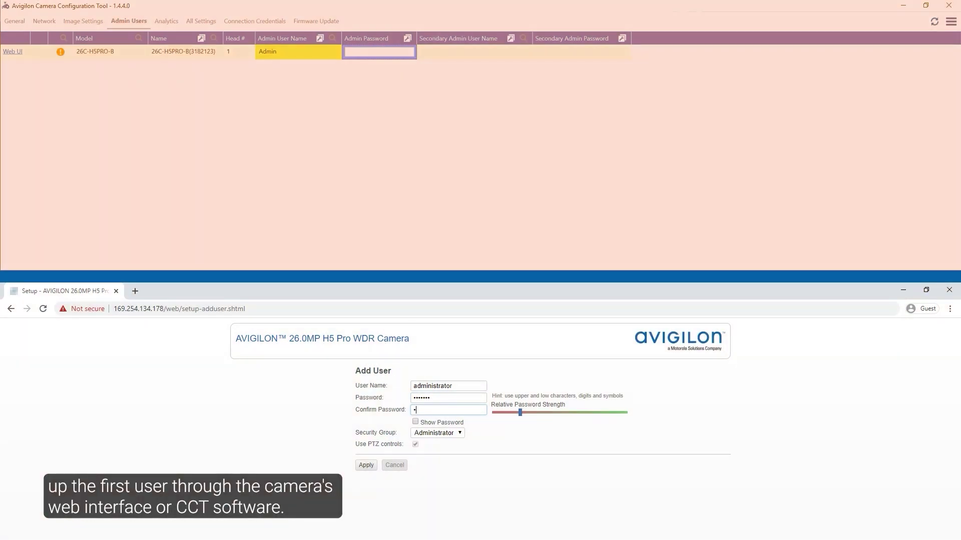
{"action": "type", "text": "in1"}
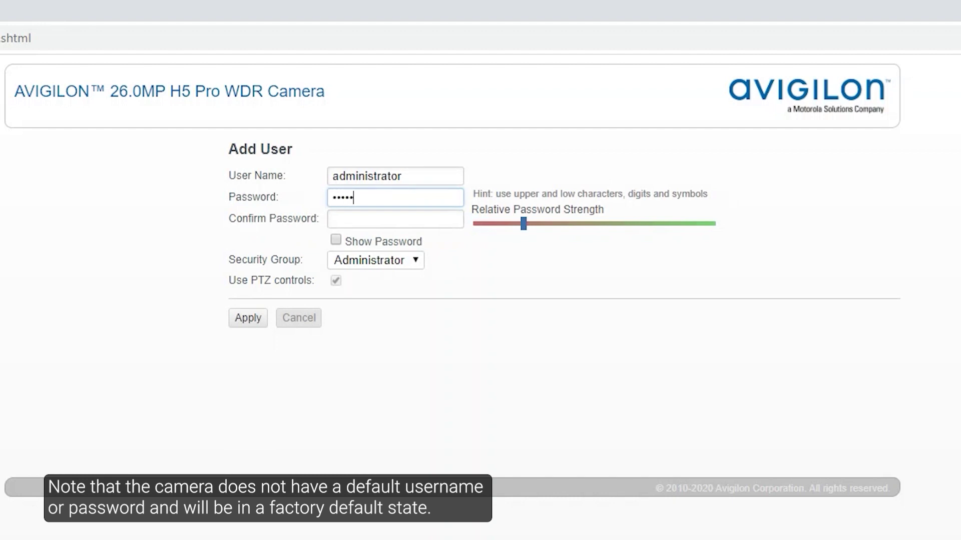
- Enter the administrator password and move on to Confirm Password
{"action": "type", "text": "**"}
{"action": "key", "text": "Tab"}
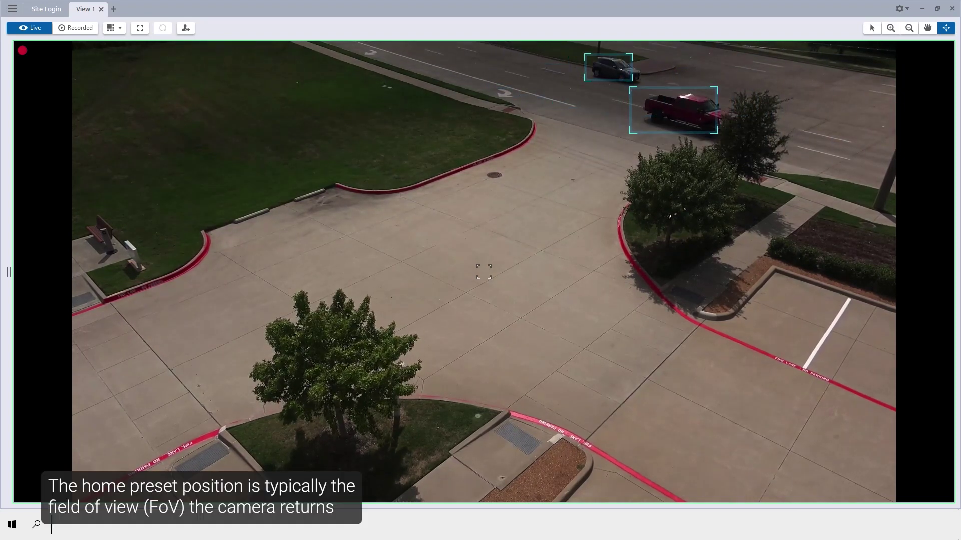
- Open the PTZ controls on the camera's tile in View 1
{"action": "mouse_move", "coordinate": [749, 45]}
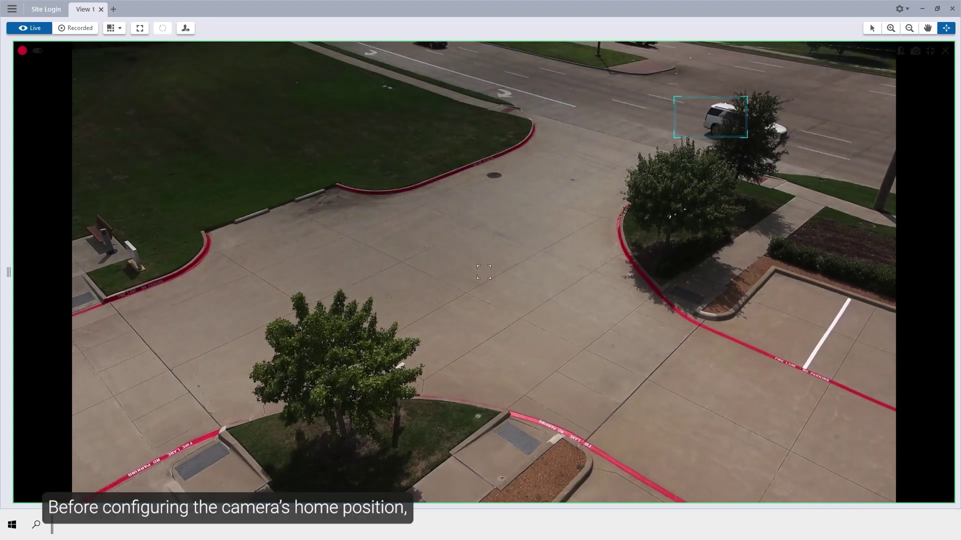
{"action": "left_click", "coordinate": [945, 494]}
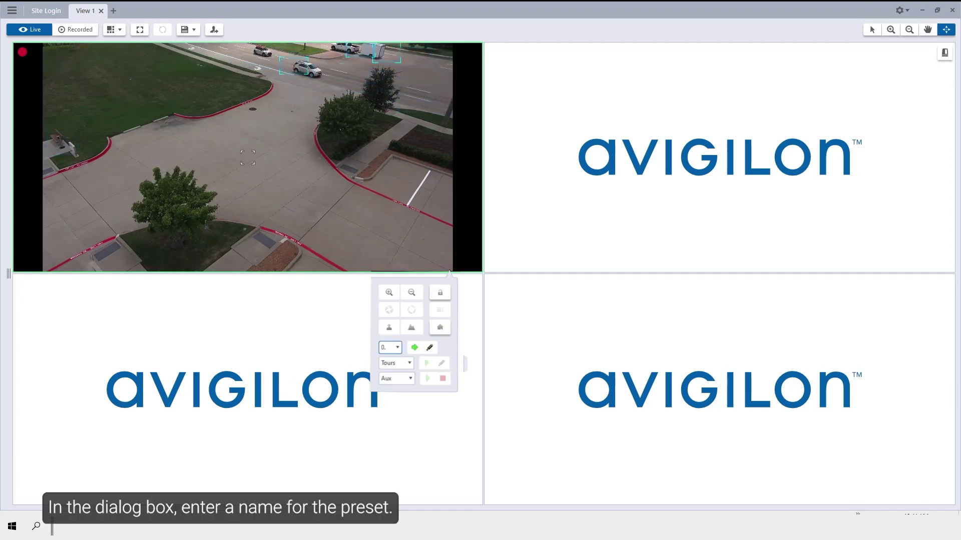
- Name preset 0 'Home Preset'
{"action": "type", "text": "Home Pr"}
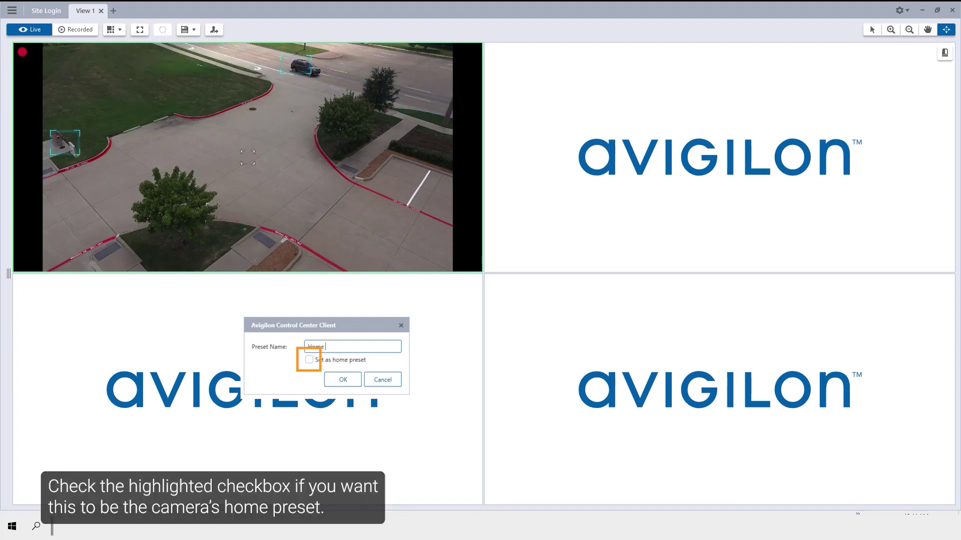
{"action": "type", "text": "eset"}
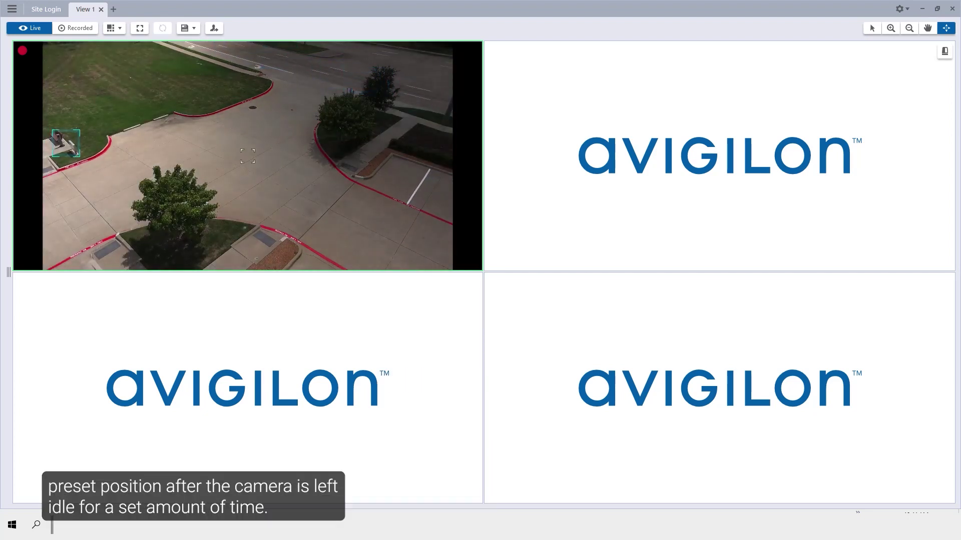
- Select tour '0. New Tour' from the camera's PTZ Tours list
{"action": "left_click", "coordinate": [462, 270]}
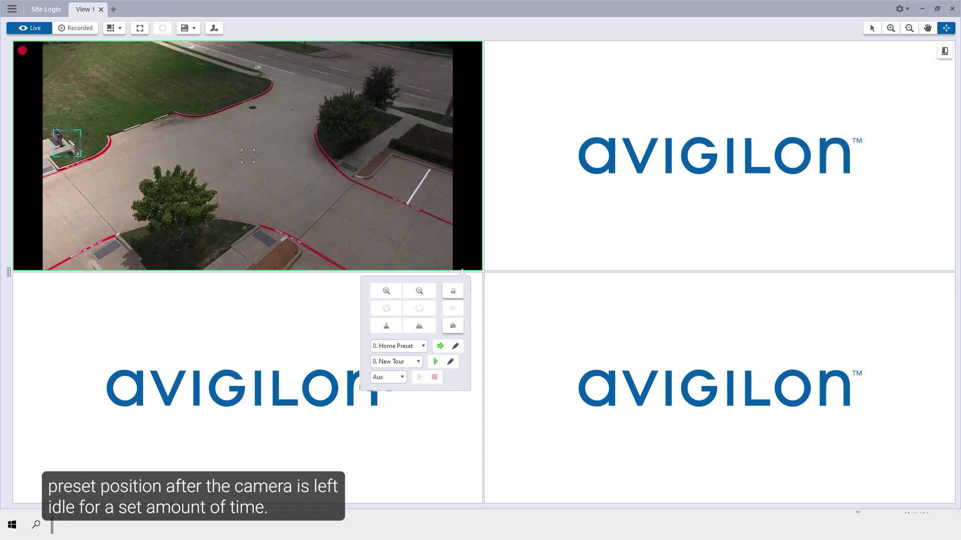
{"action": "left_click", "coordinate": [395, 361]}
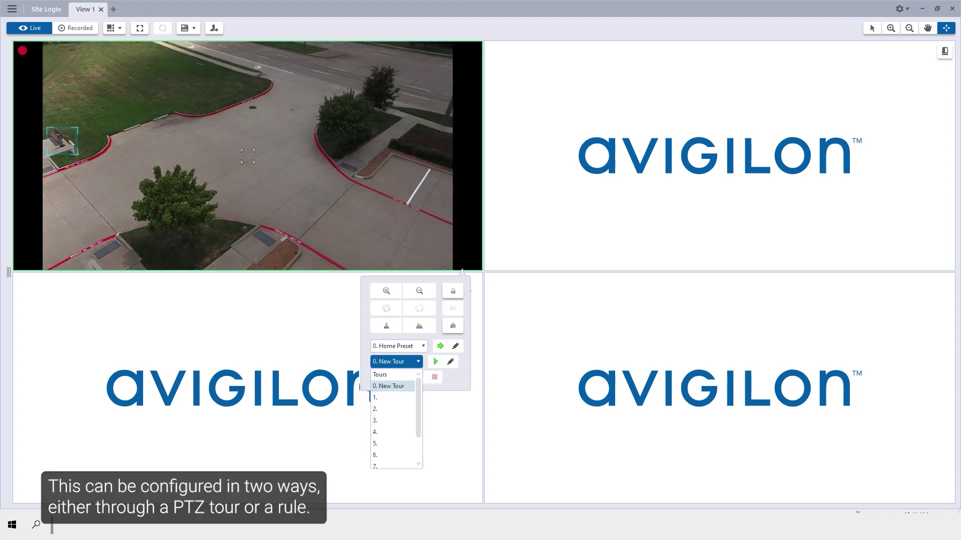
{"action": "key", "text": "Escape"}
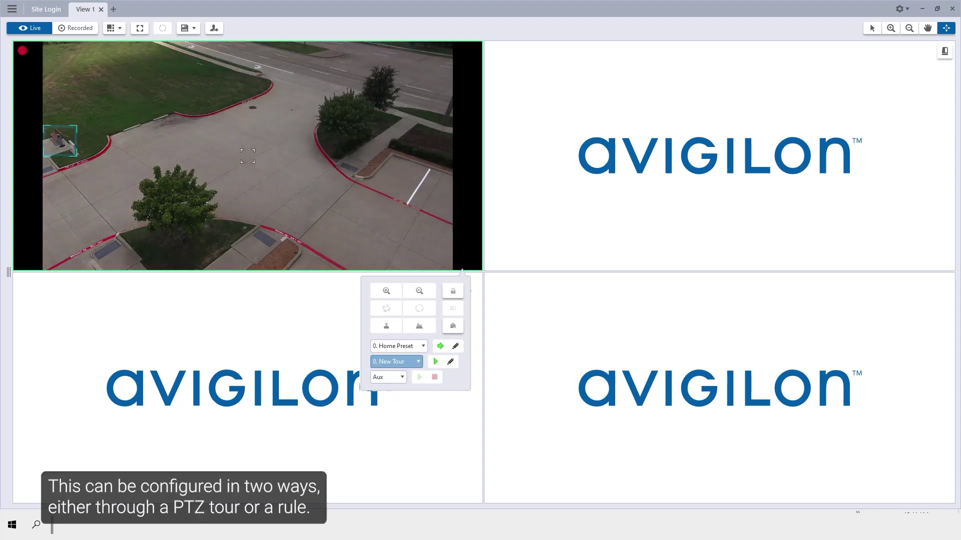
{"action": "key", "text": "Escape"}
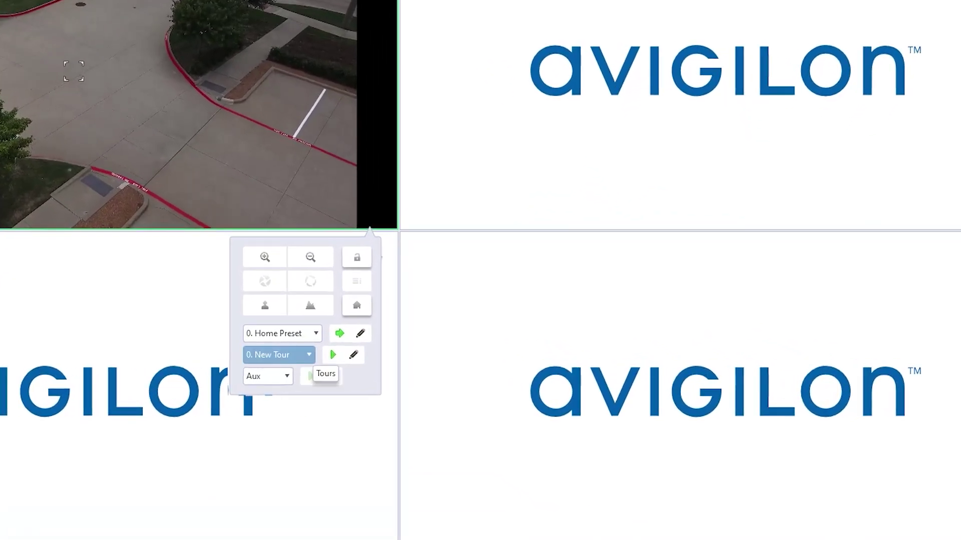
{"action": "left_click", "coordinate": [418, 362]}
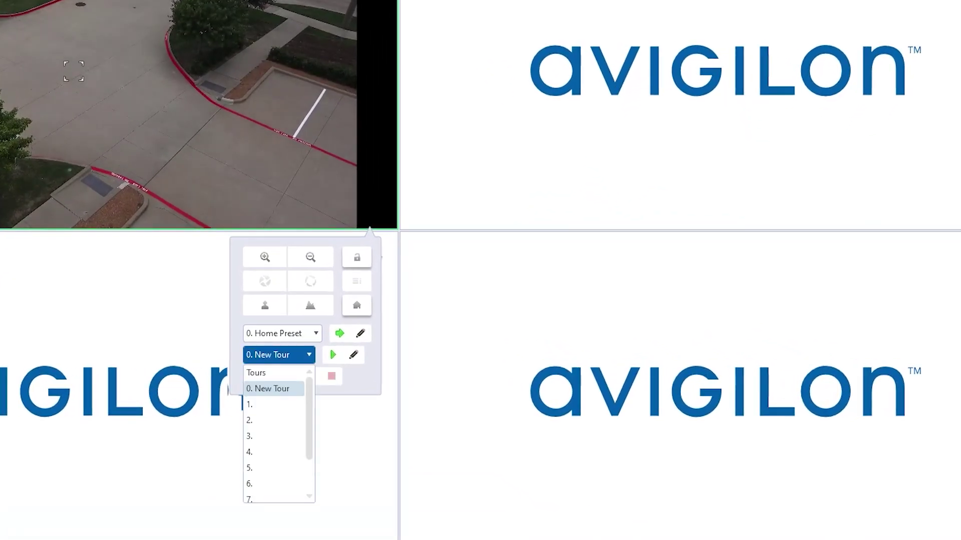
{"action": "key", "text": "Return"}
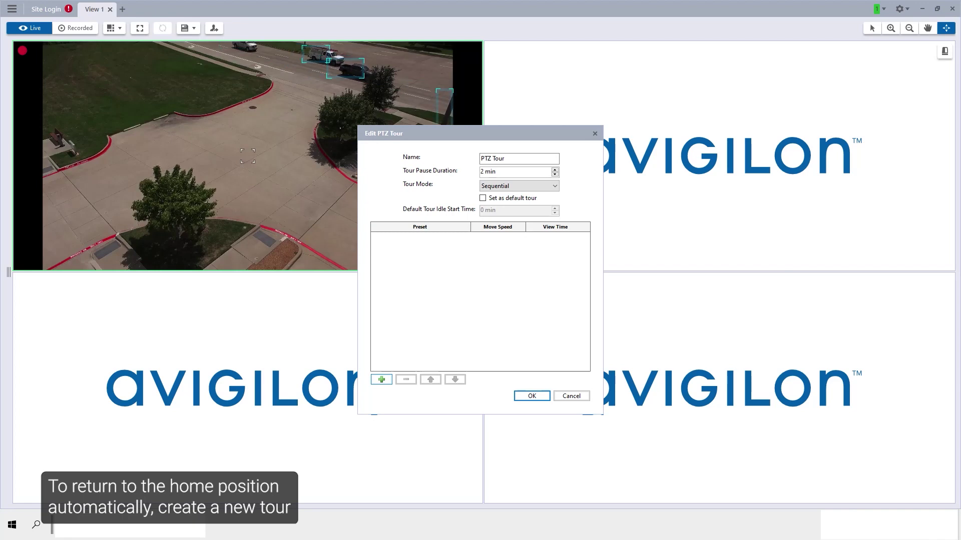
- Add the Home Preset as a step in the PTZ tour
{"action": "left_click", "coordinate": [381, 379]}
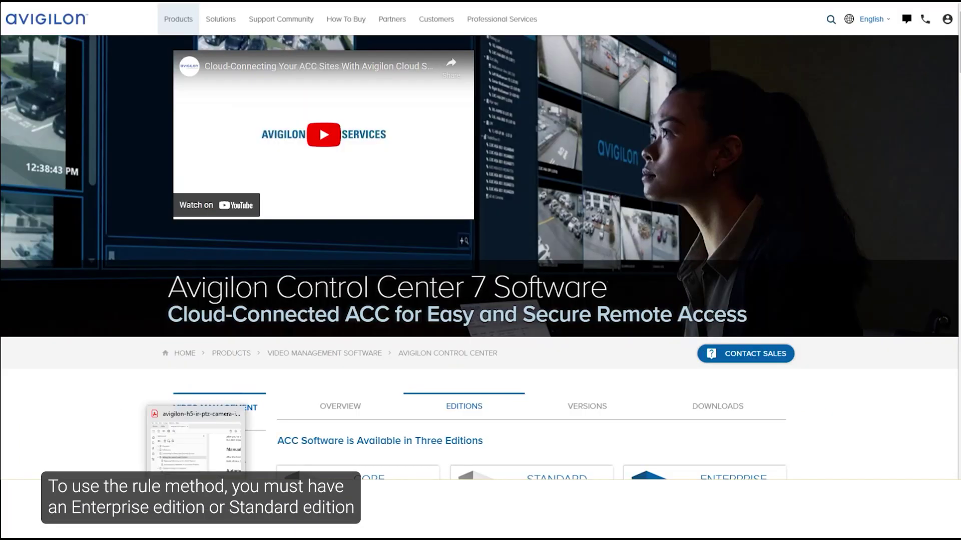
- Scroll down the ACC 7 Editions page to the Core, Standard and Enterprise comparison table
{"action": "scroll", "coordinate": [480, 250], "scroll_direction": "down", "scroll_amount": 5}
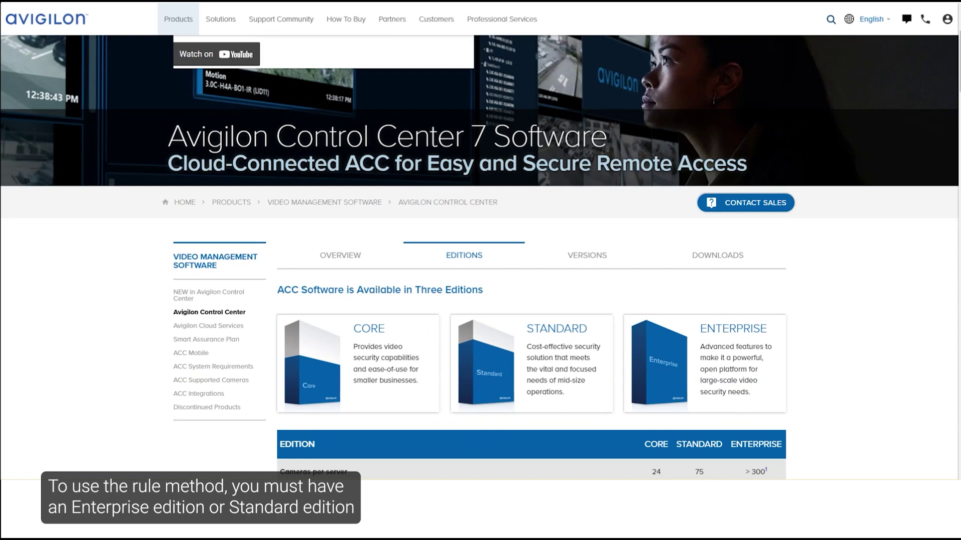
{"action": "scroll", "coordinate": [481, 250], "scroll_direction": "down", "scroll_amount": 1}
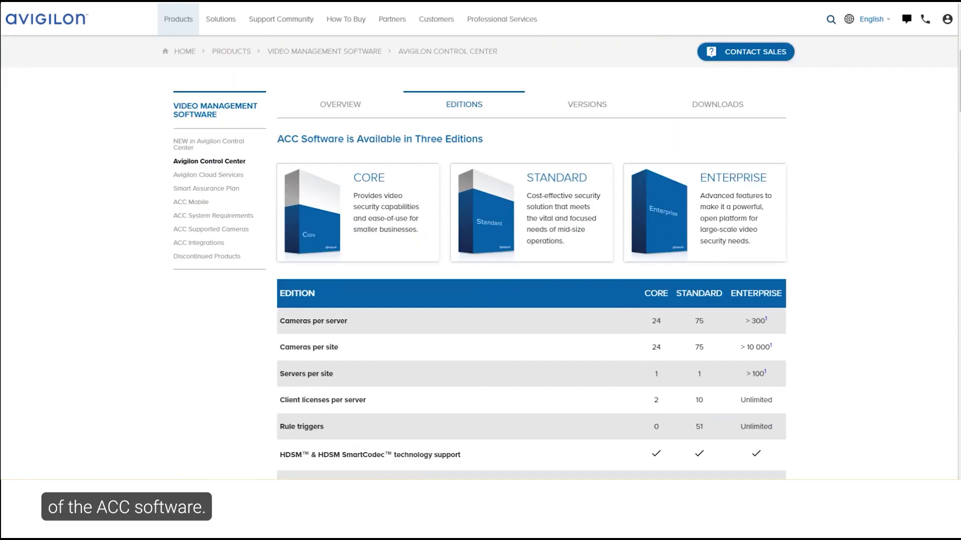
{"action": "scroll", "coordinate": [481, 250], "scroll_direction": "down", "scroll_amount": 1}
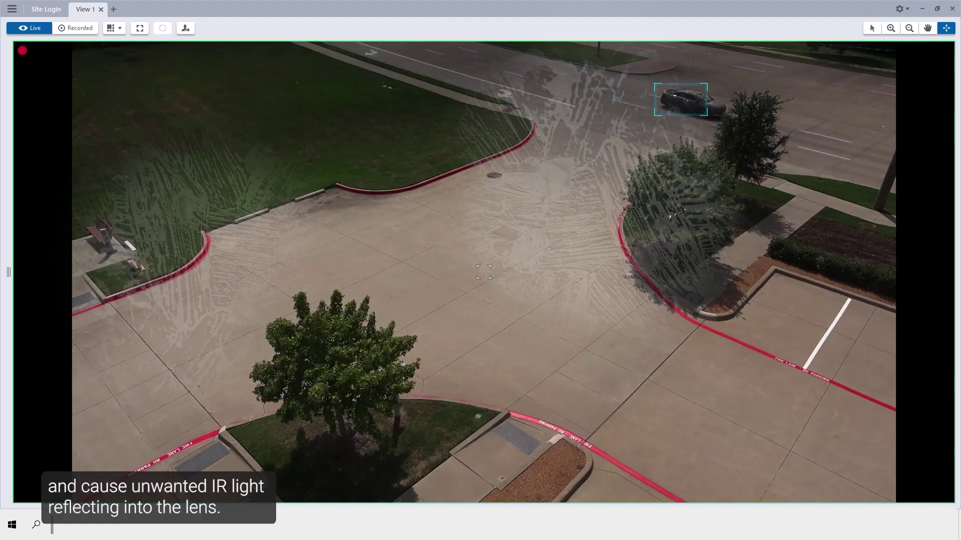
{"action": "mouse_move", "coordinate": [797, 116]}
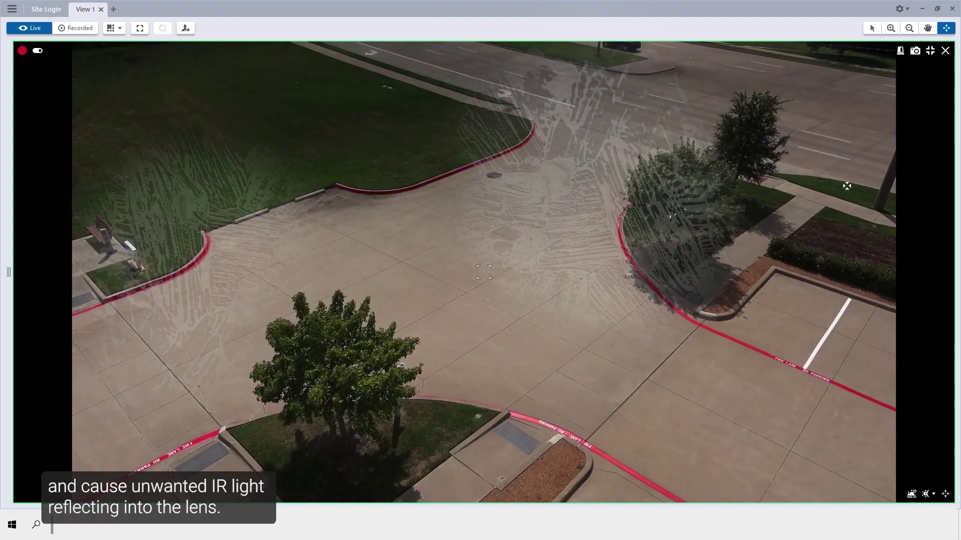